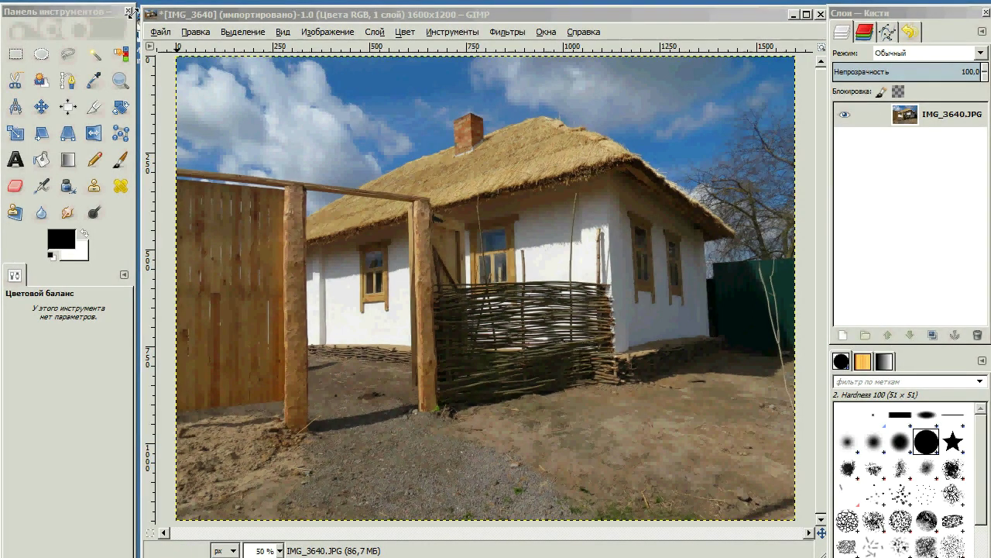
- Undock the toolbox so it floats as its own window
{"action": "mouse_move", "coordinate": [132, 12]}
{"action": "left_mouse_down"}
{"action": "mouse_move", "coordinate": [213, 99]}
{"action": "mouse_move", "coordinate": [81, 19]}
{"action": "left_mouse_up"}
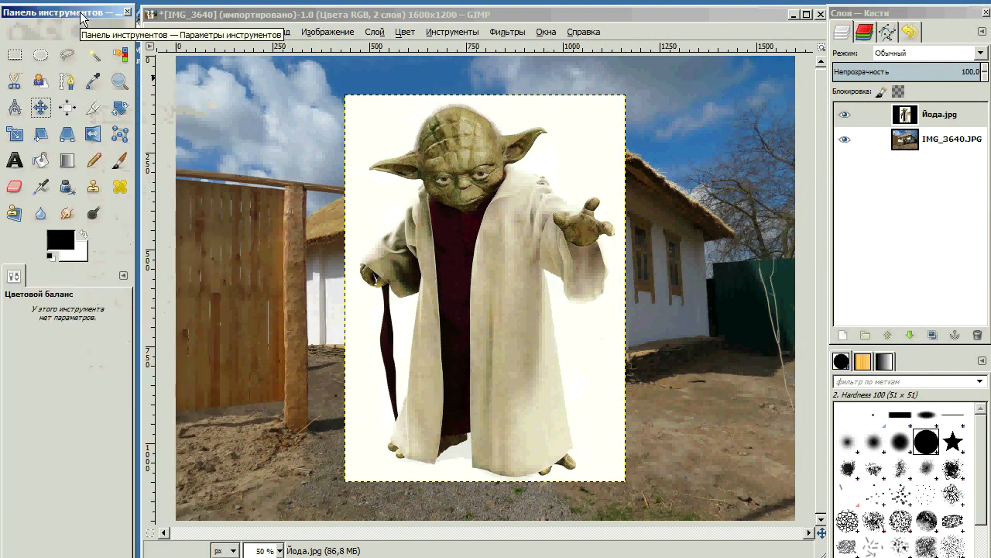
- Select Yoda's white background by colour, convert it to alpha with Color to Alpha, and deselect
{"action": "left_click", "coordinate": [119, 54]}
{"action": "left_click", "coordinate": [366, 126]}
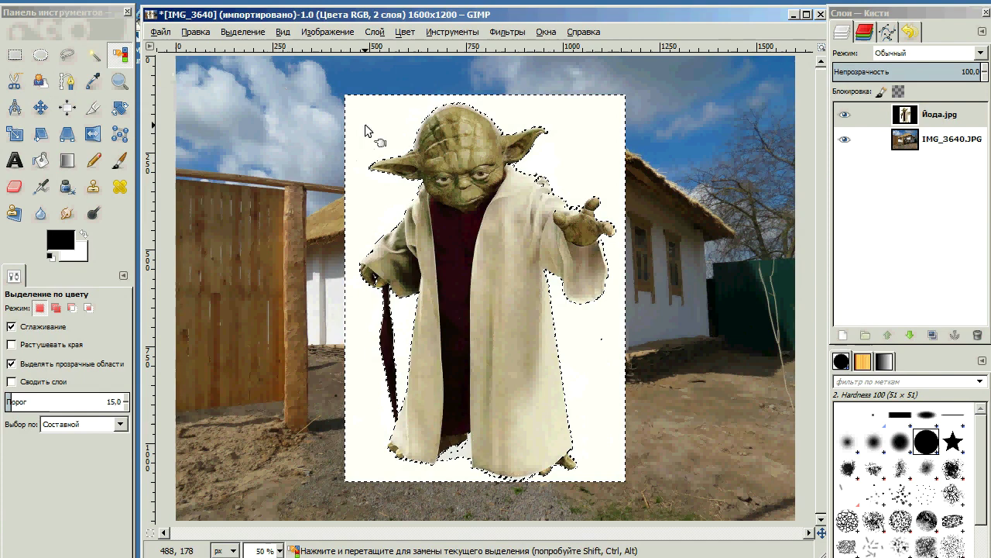
{"action": "left_click", "coordinate": [405, 31]}
{"action": "left_click", "coordinate": [471, 384]}
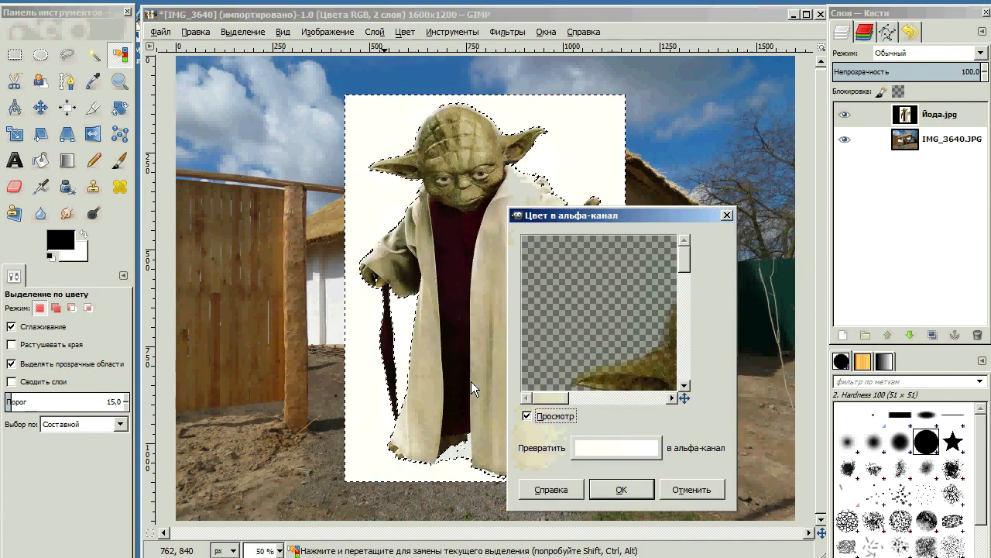
{"action": "left_click", "coordinate": [634, 489]}
{"action": "key", "text": "ctrl+shift+a"}
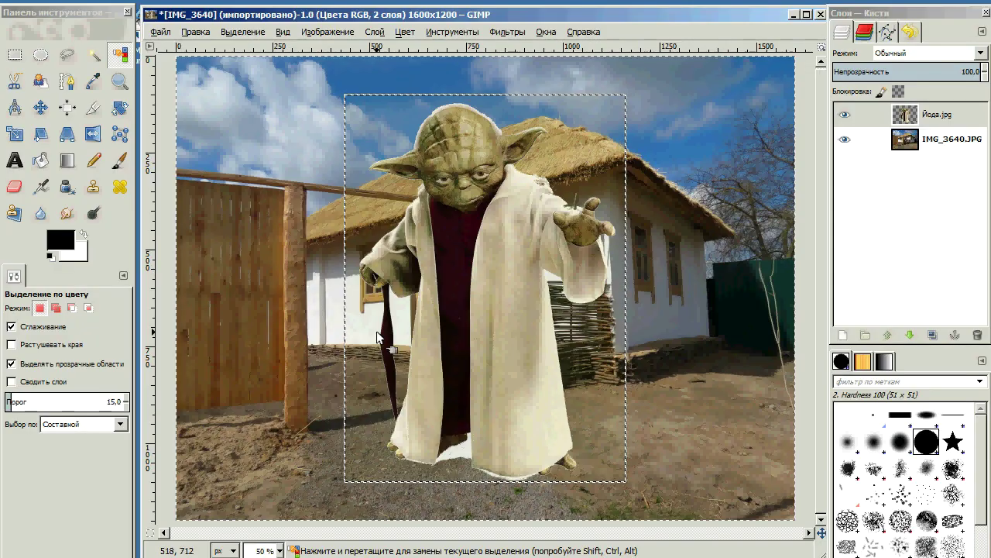
{"action": "key", "text": "shift+e"}
- Erase the white fringes between Yoda's feet and along his head
{"action": "left_click_drag", "start_coordinate": [454, 456], "coordinate": [472, 465]}
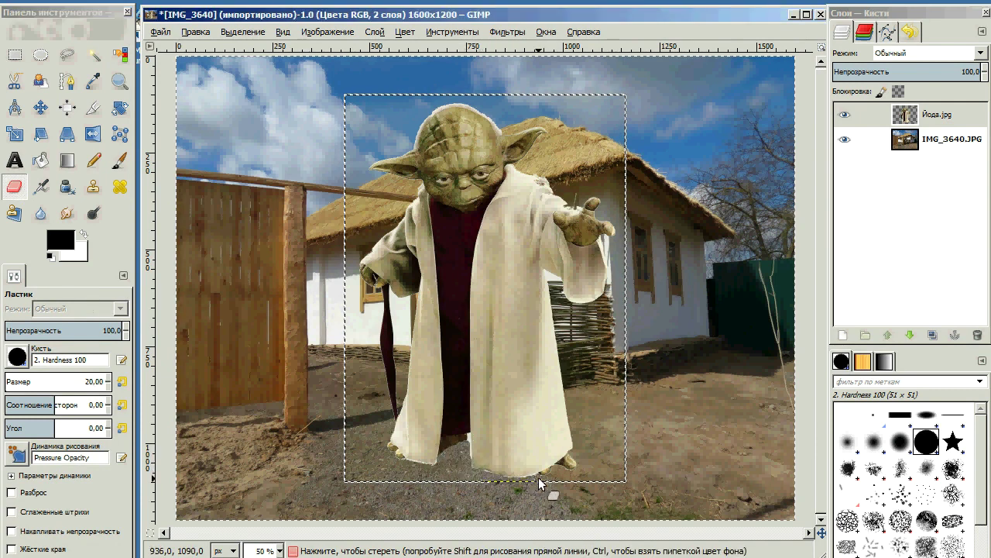
{"action": "scroll", "coordinate": [544, 421], "scroll_direction": "up", "scroll_amount": 3}
{"action": "scroll", "coordinate": [700, 389], "scroll_direction": "up", "scroll_amount": 3}
{"action": "scroll", "coordinate": [825, 165], "scroll_direction": "up", "scroll_amount": 1}
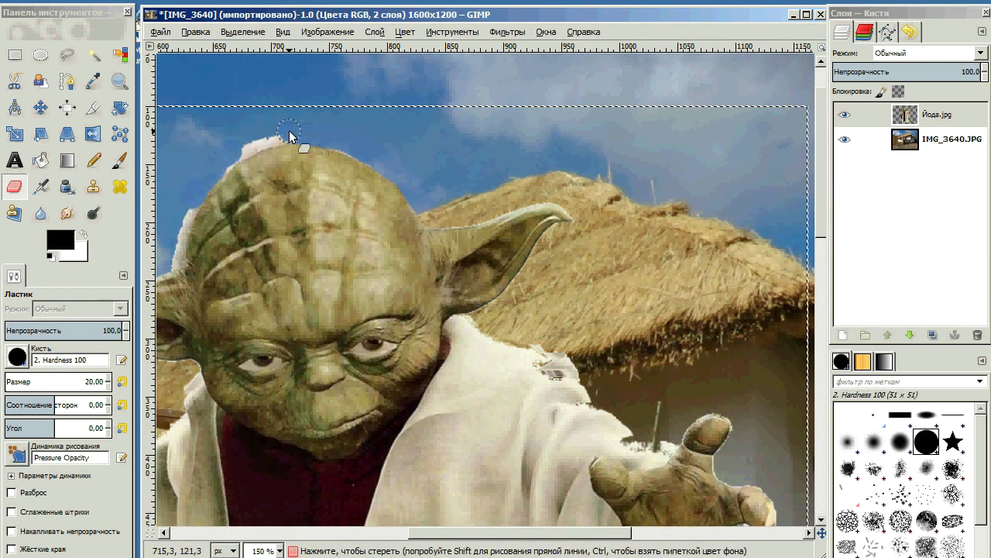
{"action": "left_click_drag", "start_coordinate": [289, 136], "coordinate": [250, 144]}
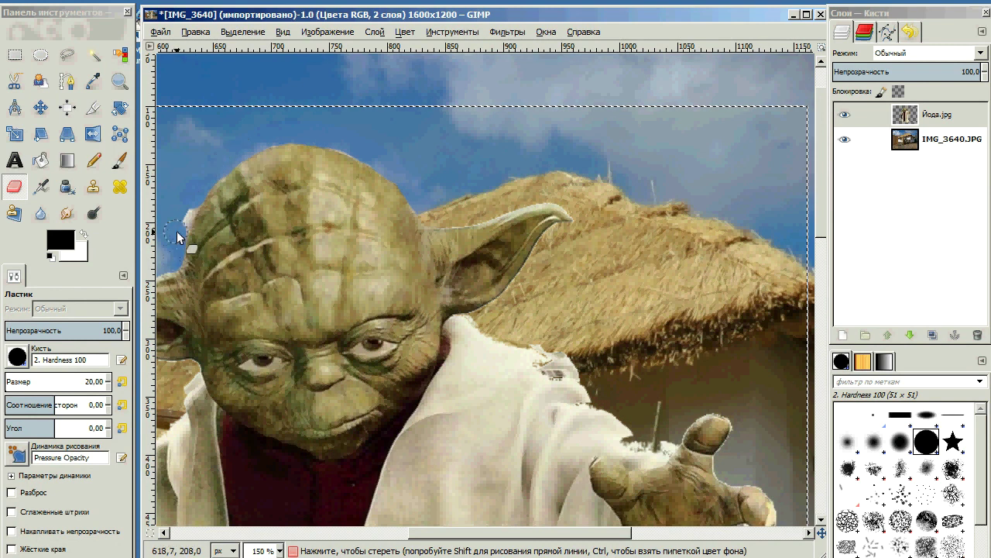
{"action": "key", "text": "minus"}
{"action": "key", "text": "minus"}
- Zoom in on the robe hem and set the eraser to the Block 01 brush at size 1
{"action": "key", "text": "2"}
{"action": "scroll", "coordinate": [496, 310], "scroll_direction": "left", "scroll_amount": 4}
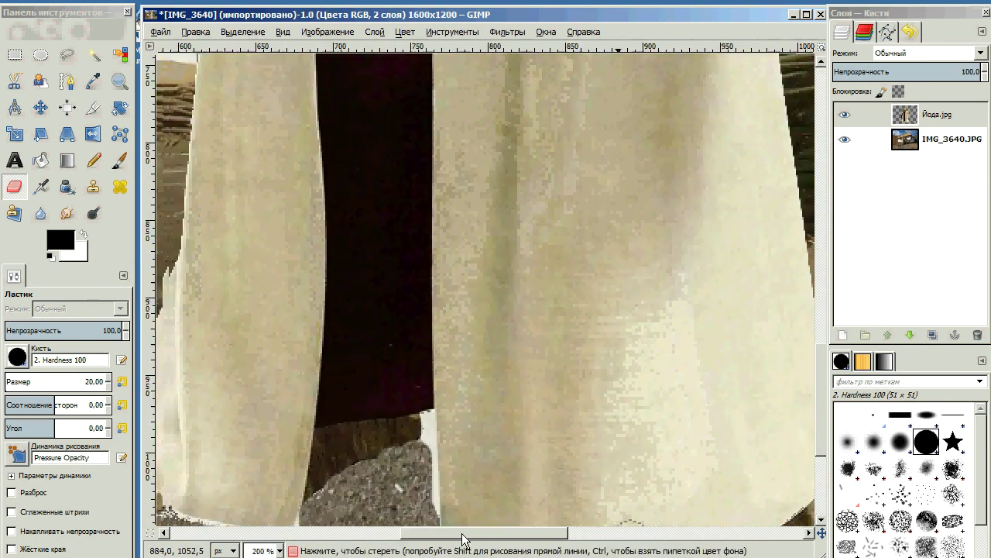
{"action": "scroll", "coordinate": [496, 310], "scroll_direction": "left", "scroll_amount": 2}
{"action": "left_click", "coordinate": [17, 356]}
{"action": "left_click", "coordinate": [34, 379]}
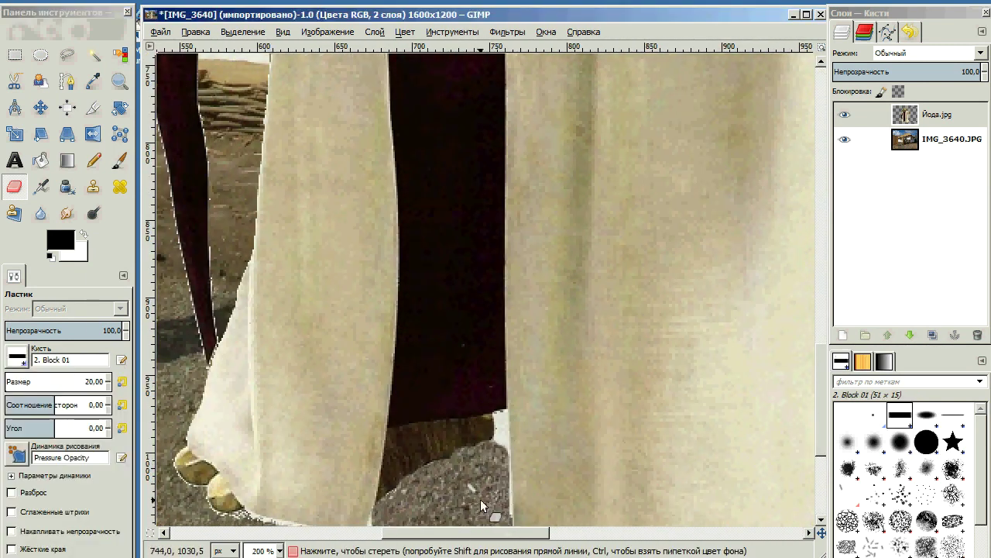
{"action": "left_click_drag", "start_coordinate": [78, 381], "coordinate": [8, 381]}
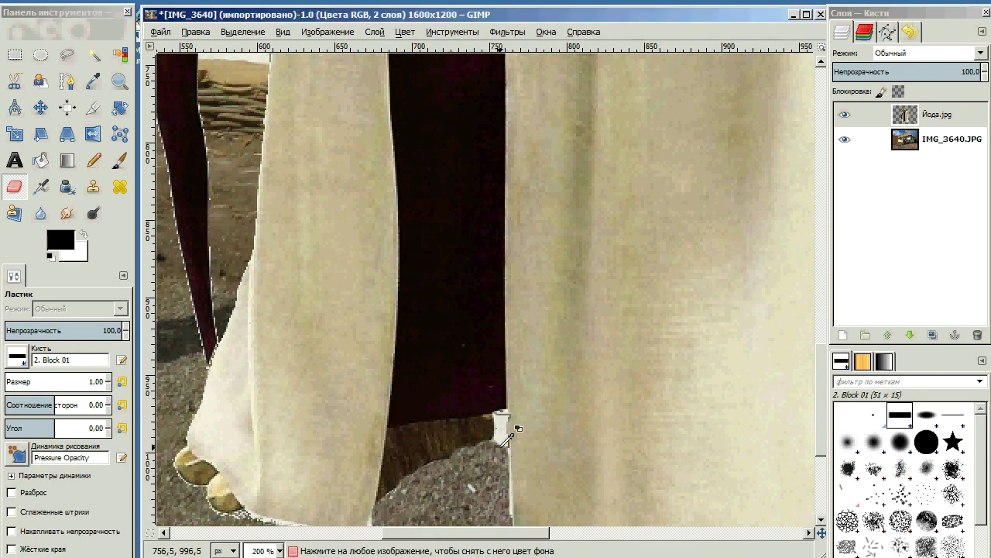
- Fuzzy-select the leftover strip beside the robe and move Yoda left toward the fence
{"action": "key", "text": "u"}
{"action": "left_click", "coordinate": [502, 437]}
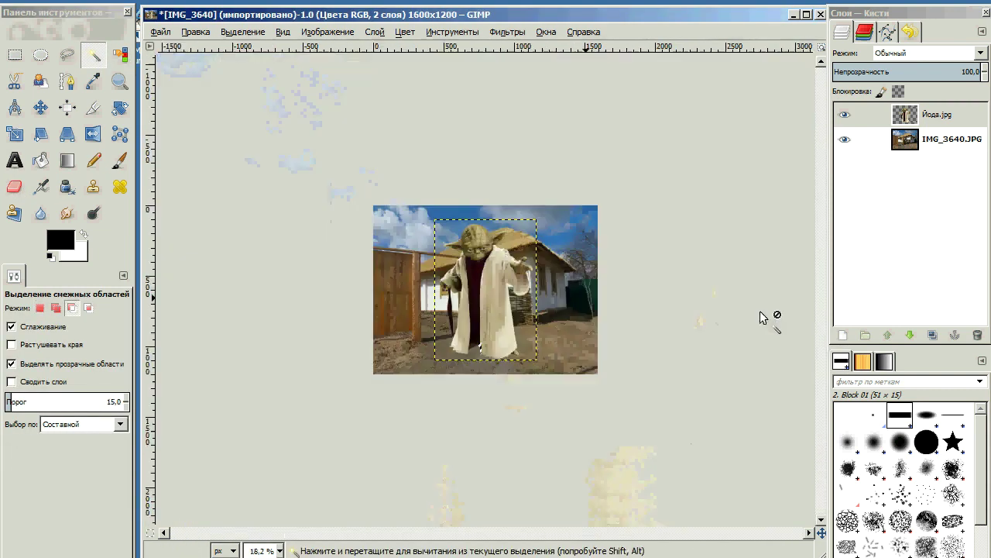
{"action": "key", "text": "shift+ctrl+j"}
{"action": "key", "text": "m"}
{"action": "mouse_move", "coordinate": [494, 282]}
{"action": "left_mouse_down"}
{"action": "mouse_move", "coordinate": [424, 326]}
{"action": "mouse_move", "coordinate": [409, 293]}
{"action": "left_mouse_up"}
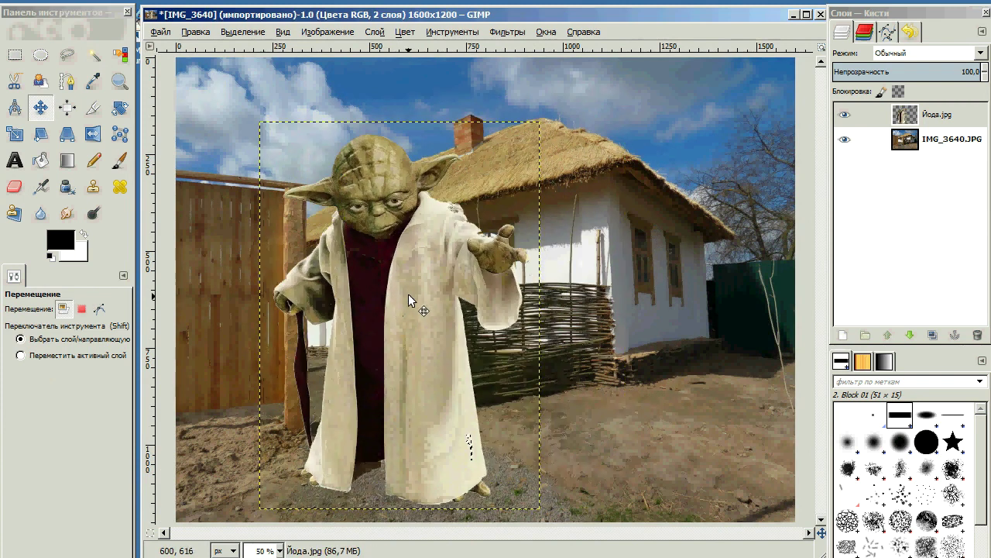
- Attempt to scale the floating Yoda piece as a new layer, then cancel the mistaken scaling
{"action": "left_click", "coordinate": [15, 133]}
{"action": "left_click", "coordinate": [940, 118]}
{"action": "left_click", "coordinate": [374, 32]}
{"action": "left_click", "coordinate": [398, 48]}
{"action": "left_click", "coordinate": [343, 206]}
{"action": "key", "text": "Escape"}
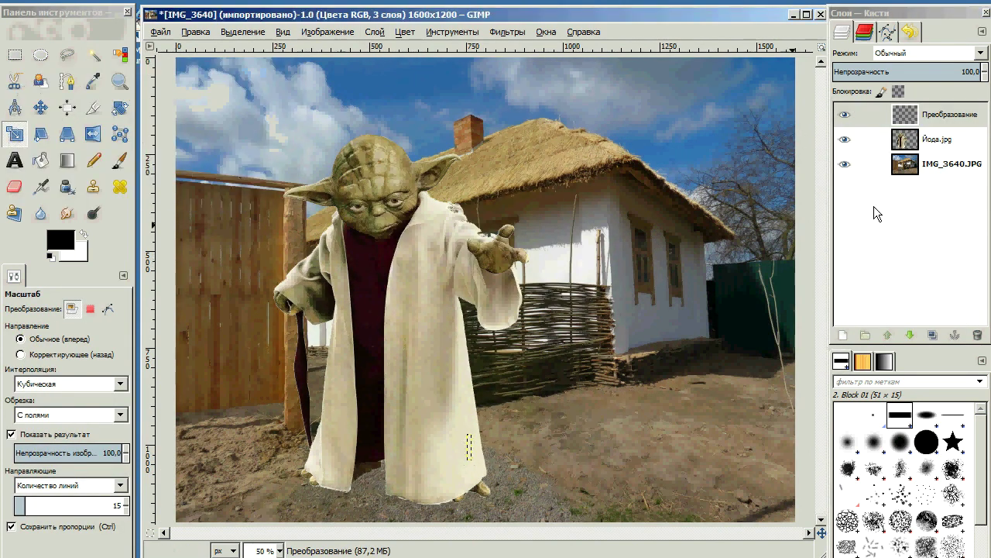
- Scale the Yoda layer down to 470 px
{"action": "right_click", "coordinate": [945, 115]}
{"action": "left_click", "coordinate": [960, 254]}
{"action": "left_click", "coordinate": [404, 248]}
{"action": "triple_click", "coordinate": [83, 126]}
{"action": "type", "text": "470"}
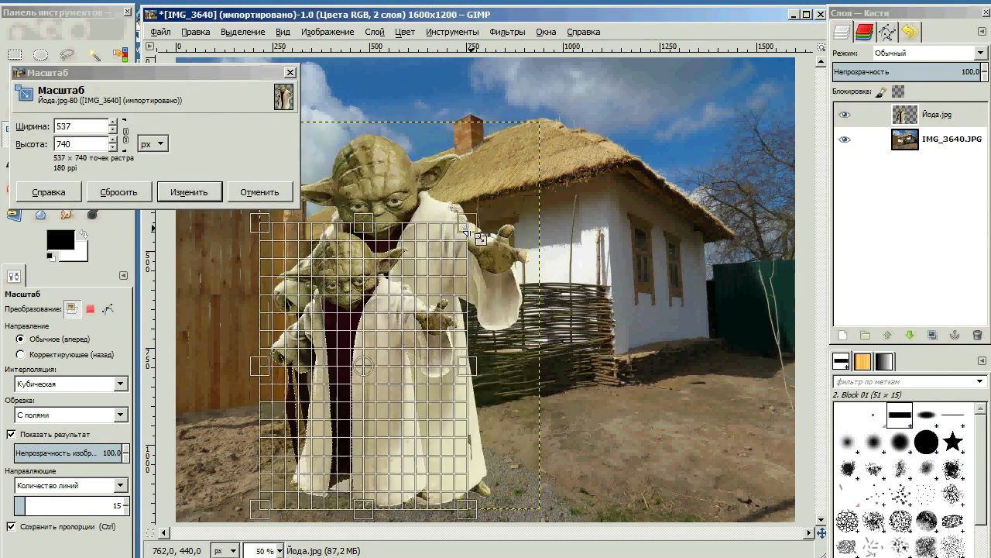
{"action": "left_click", "coordinate": [189, 192]}
- Move the shrunken Yoda into the gate opening and shrink him slightly further
{"action": "key", "text": "m"}
{"action": "left_click_drag", "start_coordinate": [353, 318], "coordinate": [388, 311]}
{"action": "key", "text": "shift+t"}
{"action": "left_click", "coordinate": [436, 298]}
{"action": "left_click_drag", "start_coordinate": [476, 201], "coordinate": [460, 225]}
{"action": "left_click", "coordinate": [188, 190]}
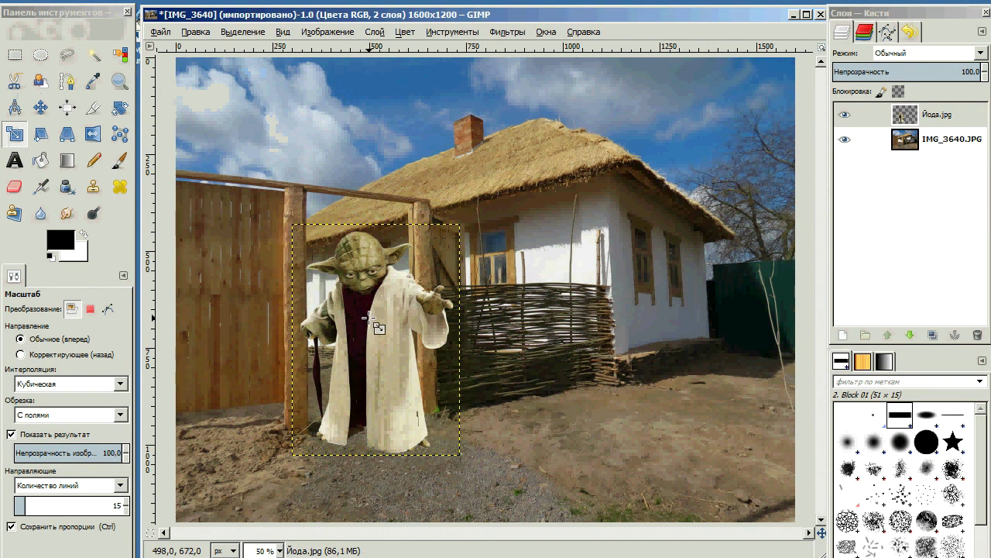
- Duplicate the Yoda layer and flip the copy vertically
{"action": "right_click", "coordinate": [934, 116]}
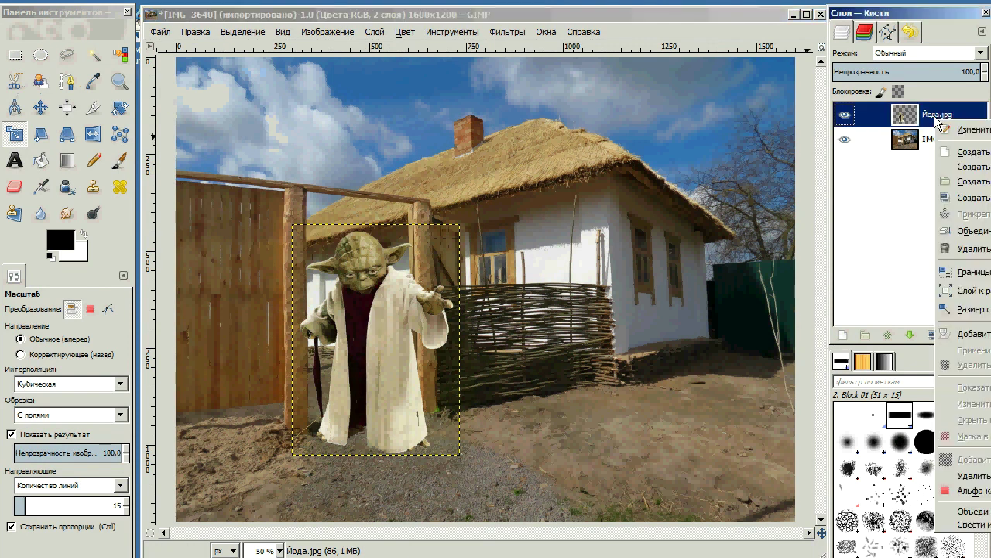
{"action": "left_click", "coordinate": [949, 197]}
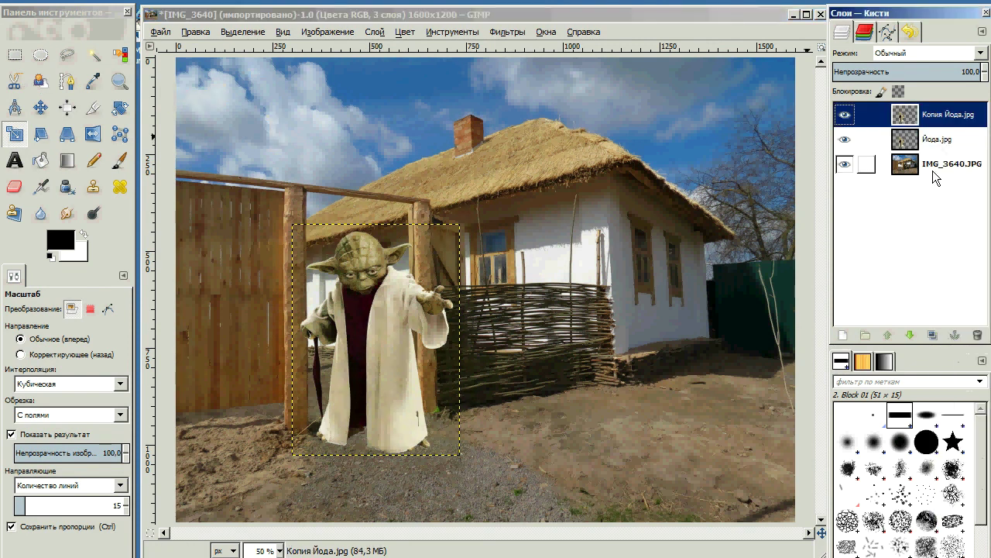
{"action": "left_click", "coordinate": [378, 31]}
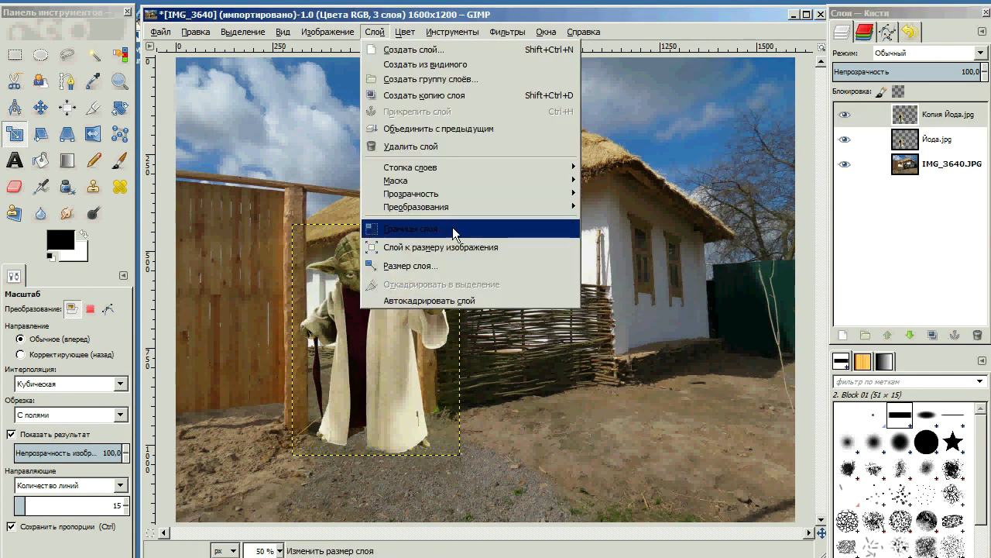
{"action": "mouse_move", "coordinate": [416, 206]}
{"action": "left_click", "coordinate": [601, 228]}
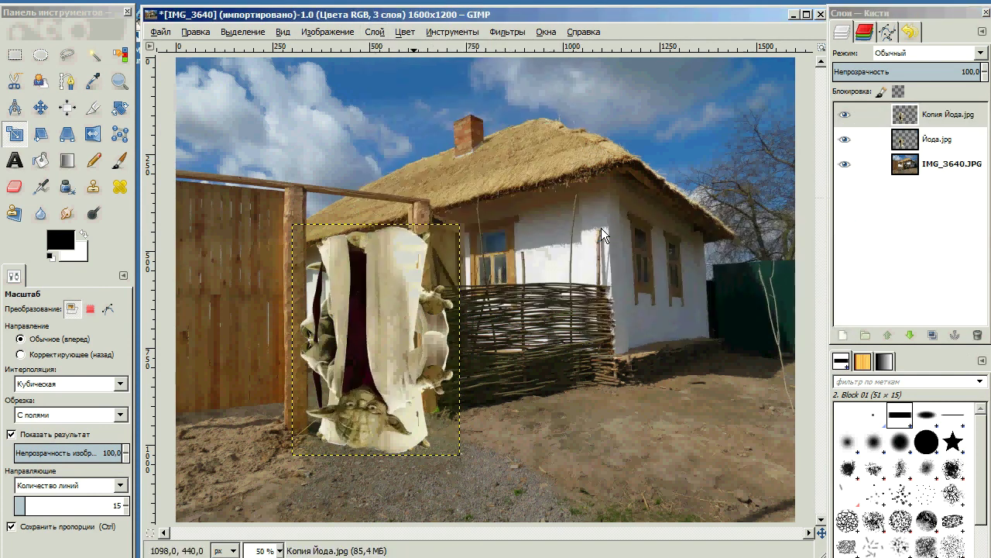
{"action": "left_click", "coordinate": [40, 107]}
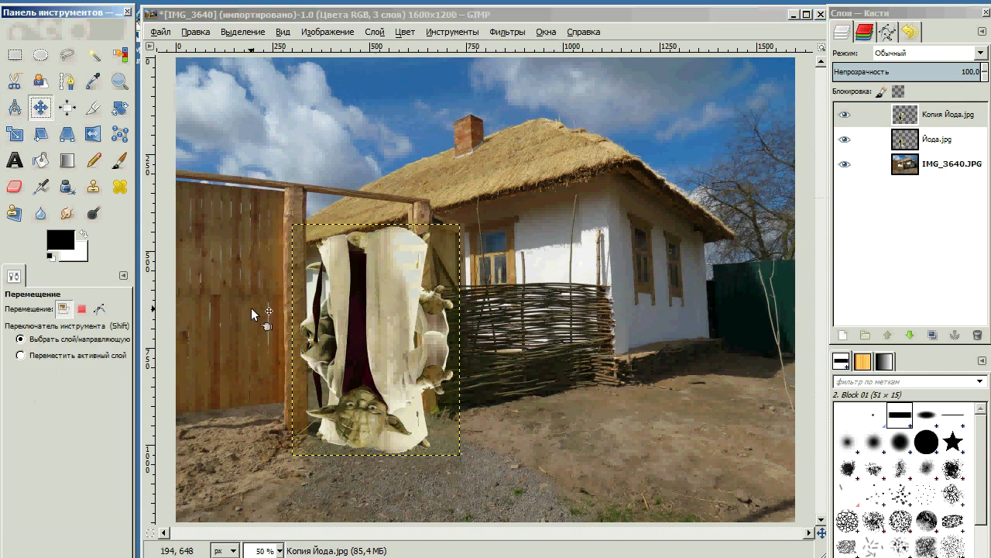
- Move the flipped copy below Yoda and perspective-squash it flat onto the ground
{"action": "left_click_drag", "start_coordinate": [385, 339], "coordinate": [551, 412]}
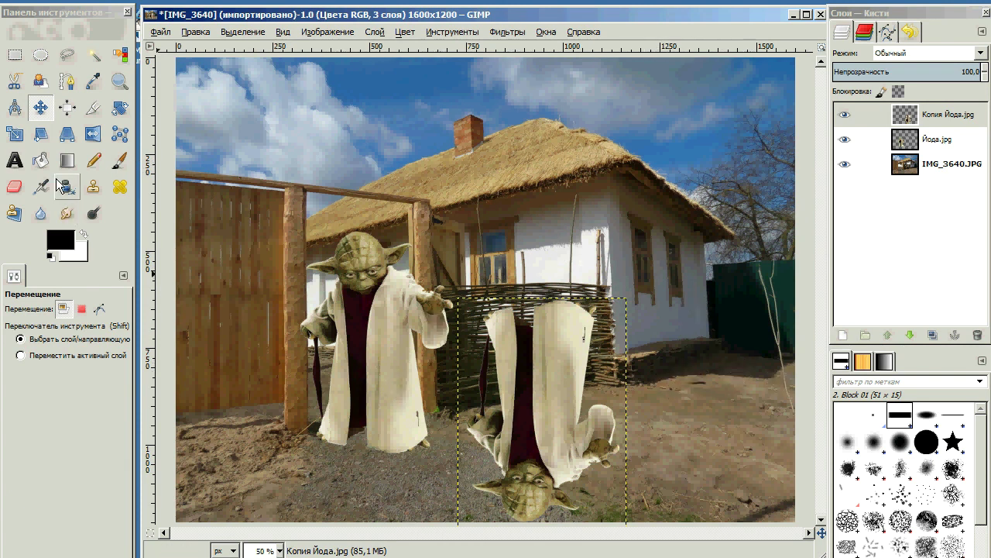
{"action": "left_click", "coordinate": [67, 135]}
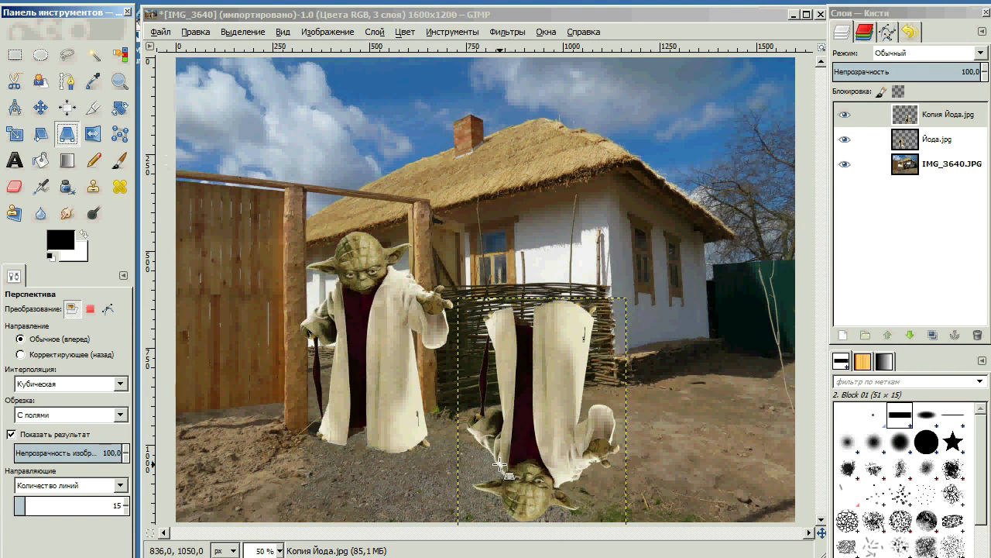
{"action": "left_click", "coordinate": [508, 470]}
{"action": "mouse_move", "coordinate": [461, 299]}
{"action": "left_mouse_down"}
{"action": "mouse_move", "coordinate": [335, 451]}
{"action": "mouse_move", "coordinate": [322, 440]}
{"action": "left_mouse_up"}
{"action": "left_click_drag", "start_coordinate": [626, 297], "coordinate": [419, 438]}
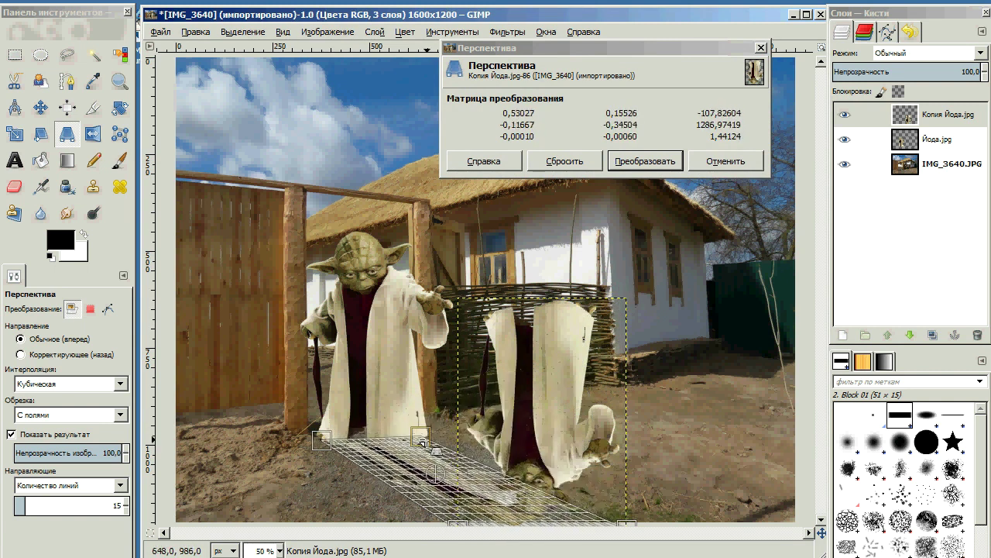
{"action": "mouse_move", "coordinate": [625, 522]}
{"action": "left_mouse_down"}
{"action": "mouse_move", "coordinate": [629, 463]}
{"action": "mouse_move", "coordinate": [639, 472]}
{"action": "left_mouse_up"}
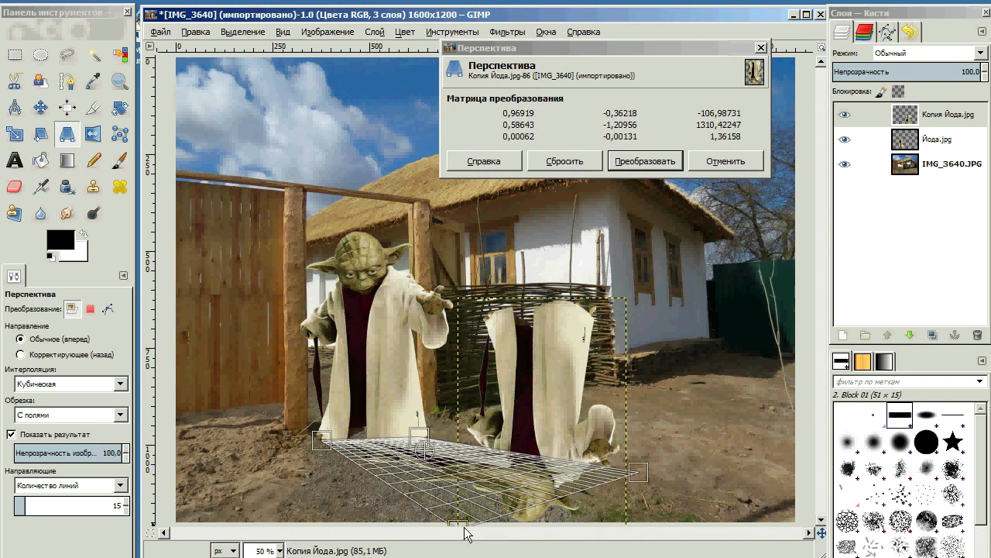
{"action": "left_click_drag", "start_coordinate": [461, 517], "coordinate": [490, 494]}
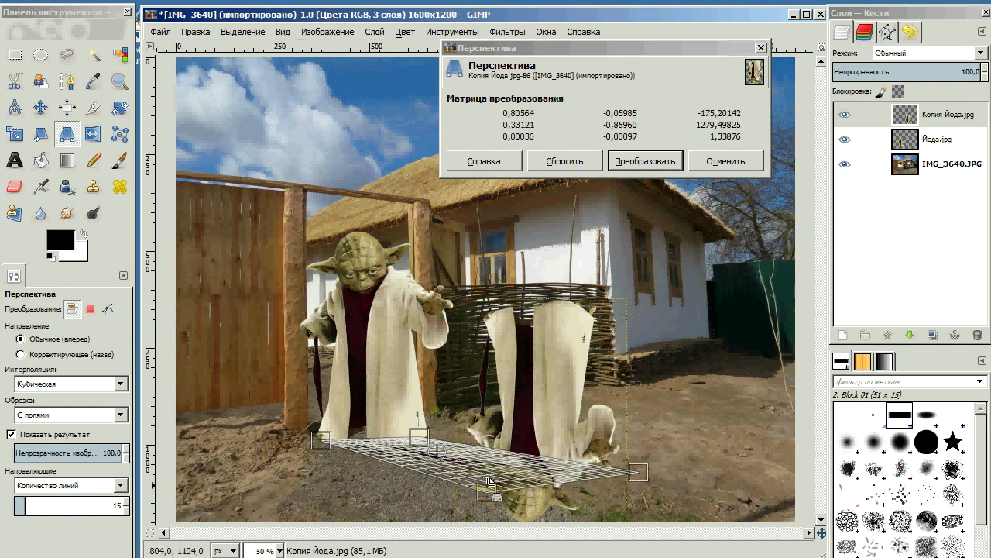
{"action": "mouse_move", "coordinate": [638, 473]}
{"action": "left_mouse_down"}
{"action": "mouse_move", "coordinate": [617, 452]}
{"action": "mouse_move", "coordinate": [543, 458]}
{"action": "left_mouse_up"}
{"action": "left_click_drag", "start_coordinate": [505, 493], "coordinate": [495, 501]}
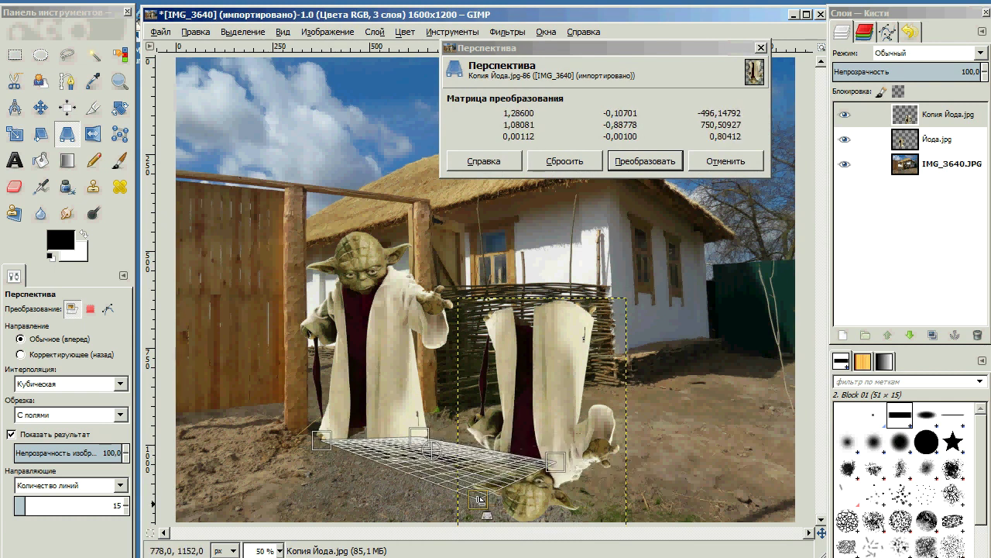
{"action": "left_click", "coordinate": [648, 161]}
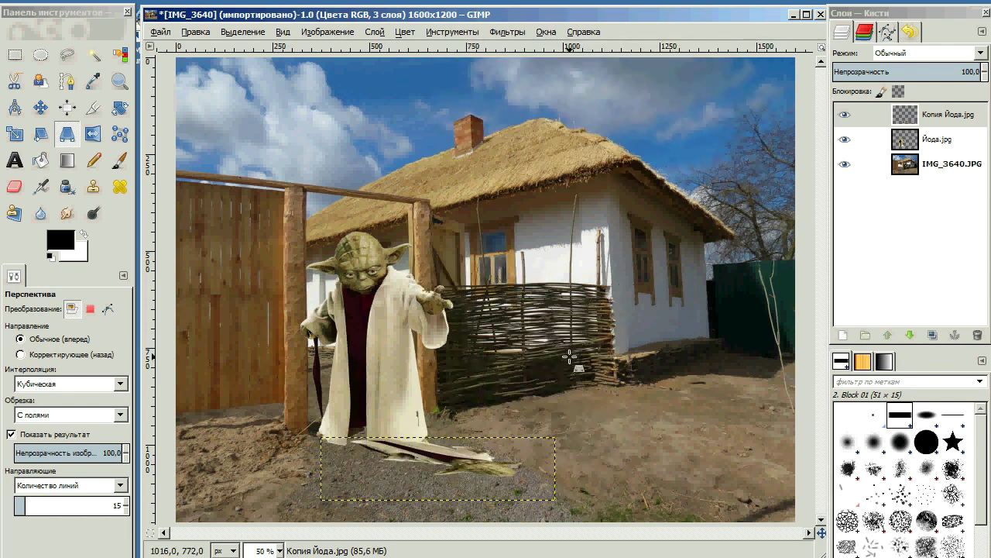
- Shift the flattened copy left, reshape its right corners in perspective, and nudge it under Yoda's feet
{"action": "key", "text": "m"}
{"action": "left_click_drag", "start_coordinate": [462, 462], "coordinate": [447, 460]}
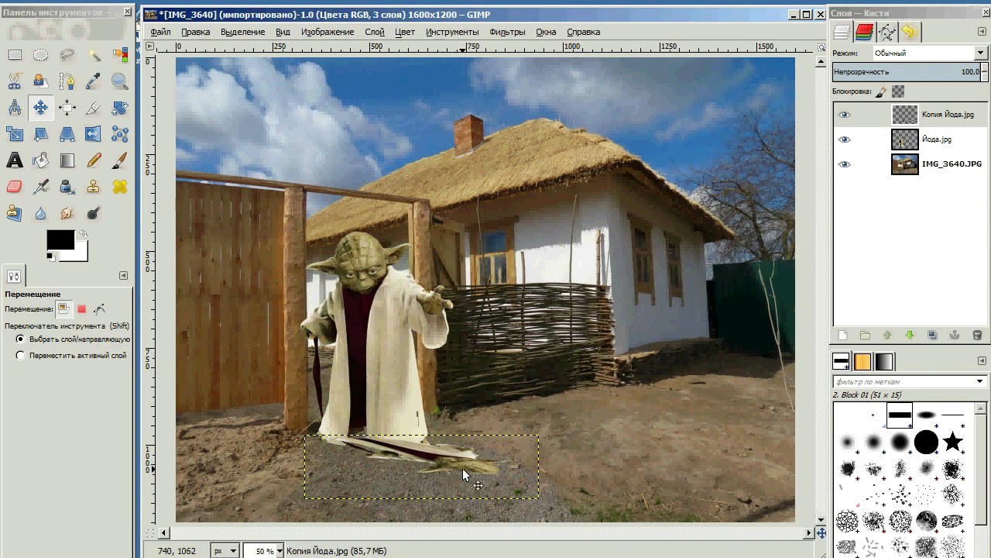
{"action": "key", "text": "shift+p"}
{"action": "left_click", "coordinate": [460, 468]}
{"action": "left_click_drag", "start_coordinate": [539, 436], "coordinate": [536, 423]}
{"action": "mouse_move", "coordinate": [539, 497]}
{"action": "left_mouse_down"}
{"action": "mouse_move", "coordinate": [543, 483]}
{"action": "mouse_move", "coordinate": [585, 505]}
{"action": "left_mouse_up"}
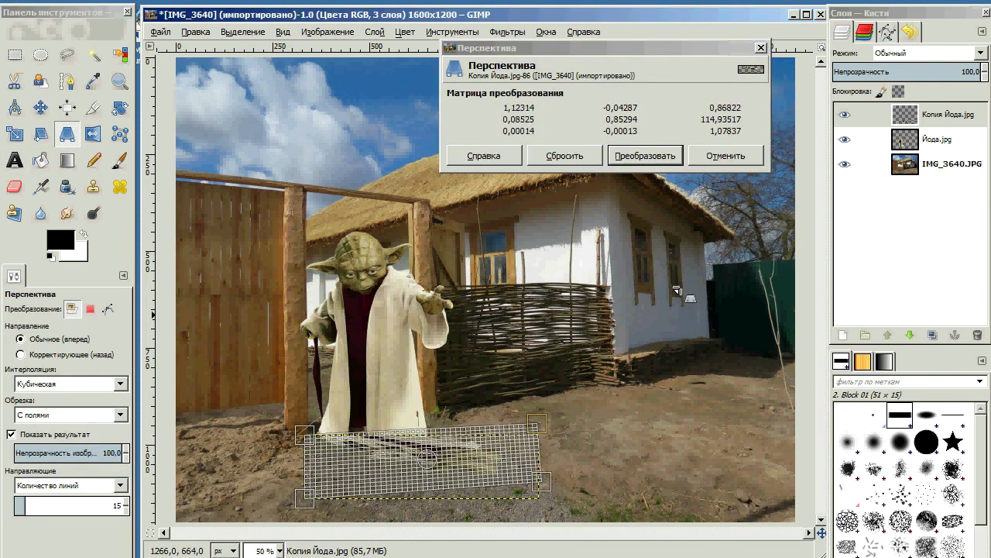
{"action": "key", "text": "Return"}
{"action": "key", "text": "m"}
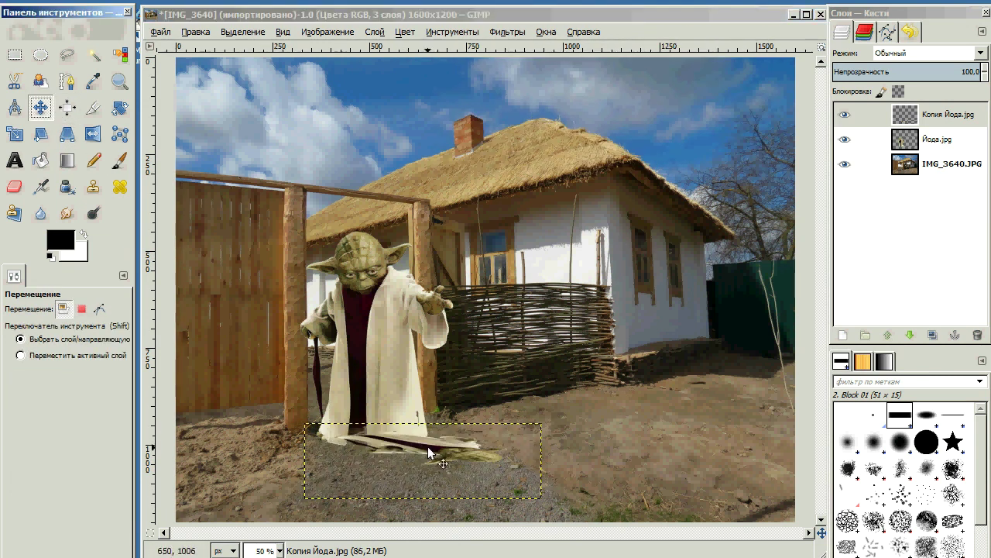
{"action": "left_click_drag", "start_coordinate": [428, 453], "coordinate": [420, 456]}
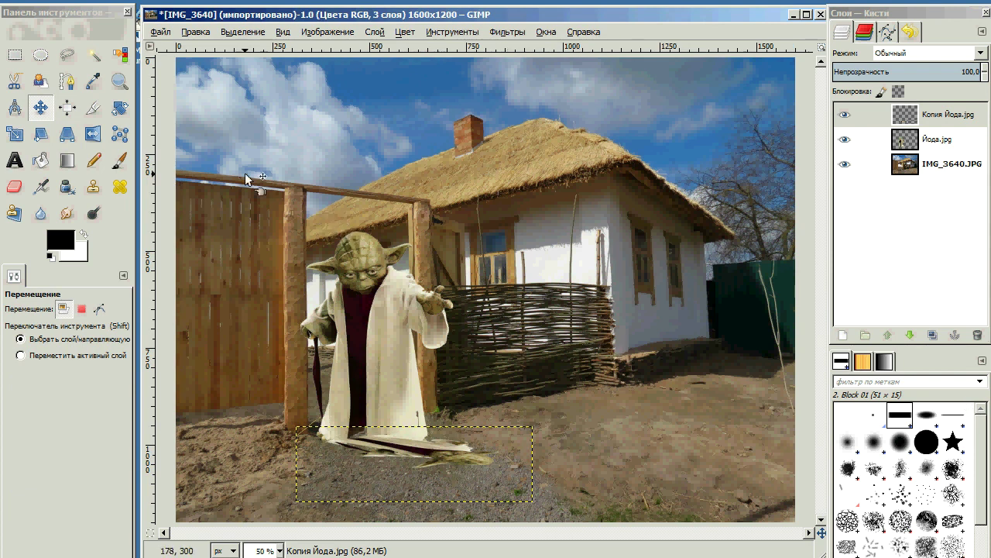
- Fuzzy-select the transparent area, invert to the copy's shape, and delete its pixels
{"action": "left_click", "coordinate": [92, 54]}
{"action": "left_click", "coordinate": [512, 437]}
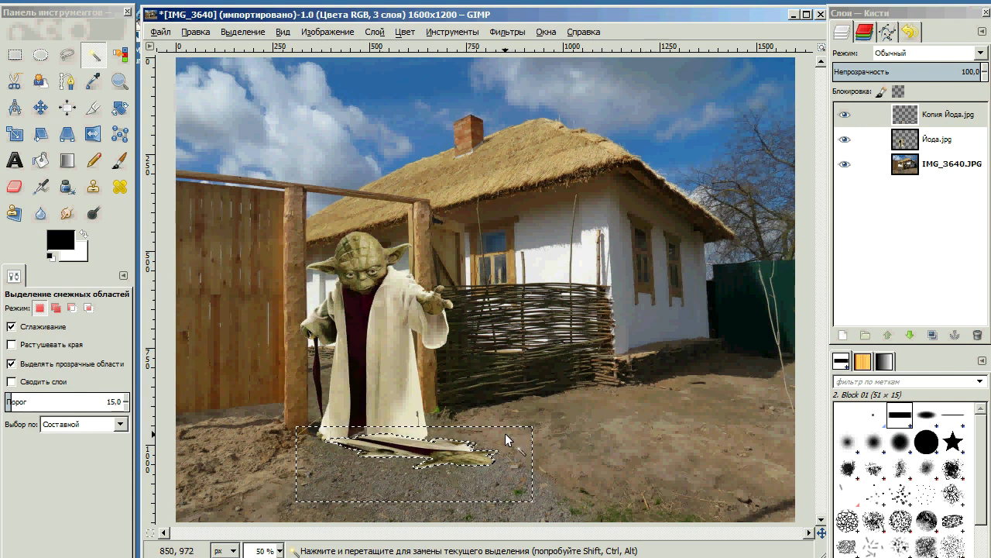
{"action": "left_click", "coordinate": [242, 32]}
{"action": "left_click", "coordinate": [250, 87]}
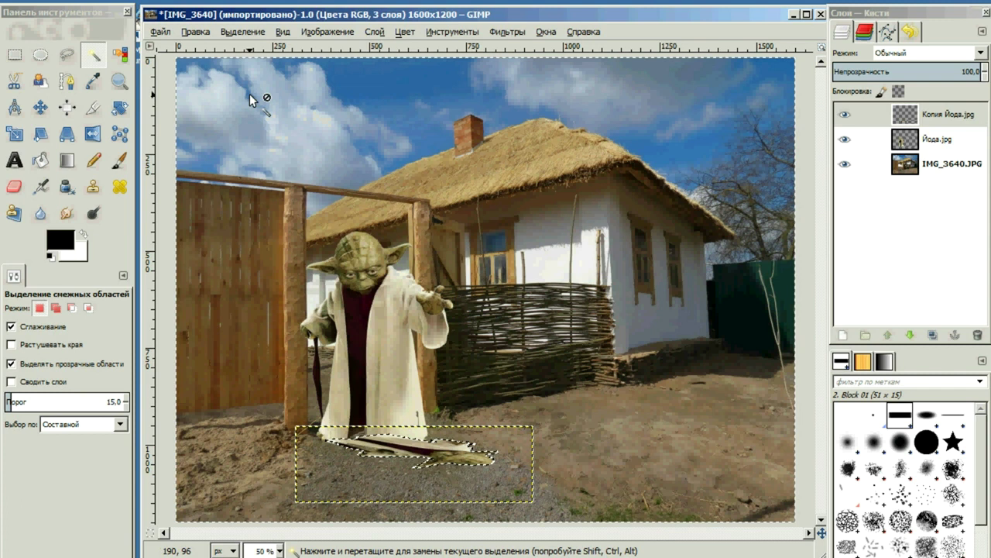
{"action": "key", "text": "Delete"}
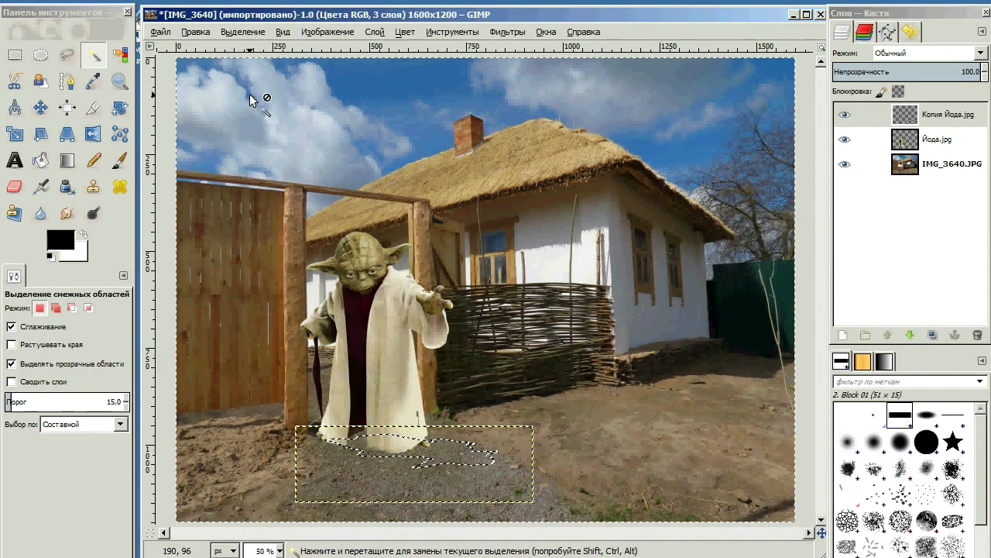
- Bucket-fill the shadow shape with black and lower the layer opacity to 60
{"action": "left_click", "coordinate": [36, 162]}
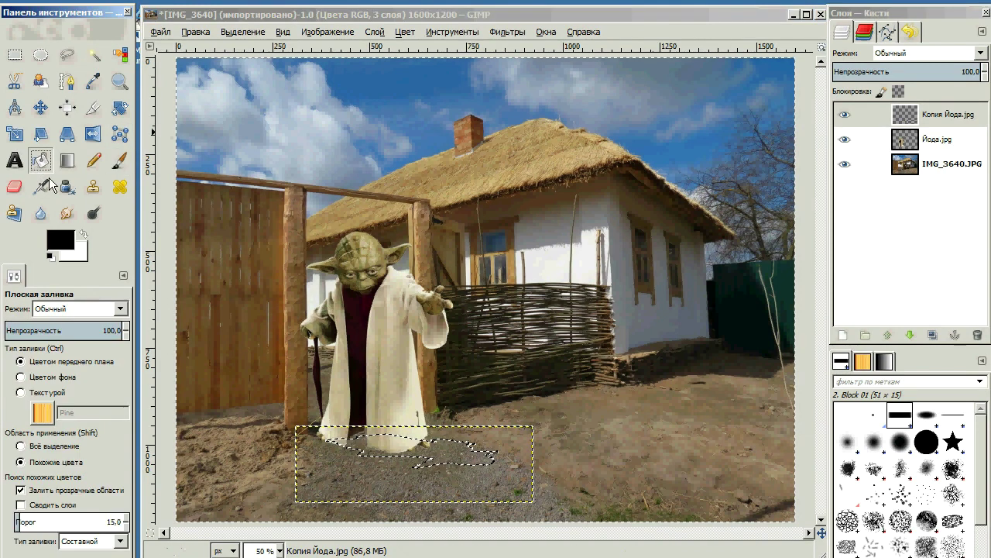
{"action": "left_click", "coordinate": [438, 450]}
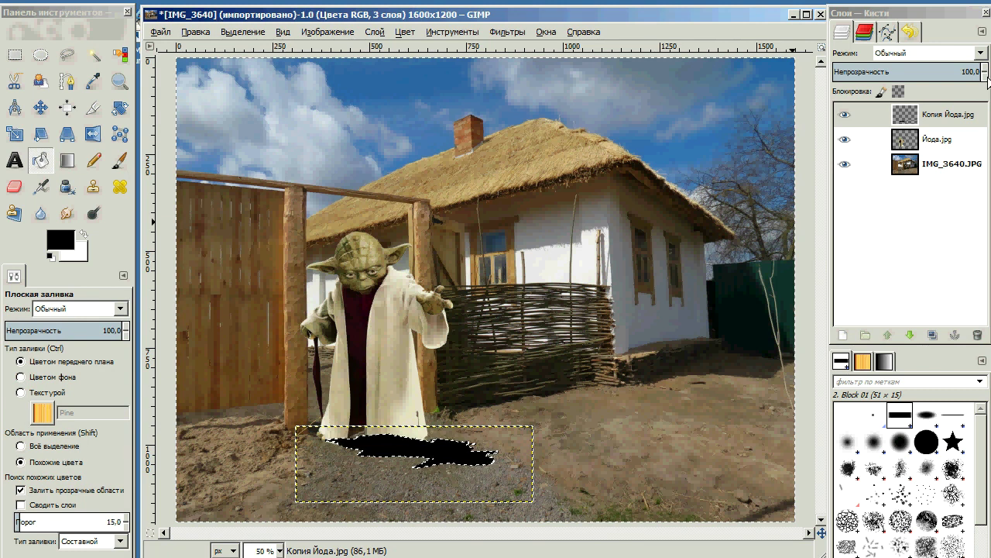
{"action": "scroll", "coordinate": [987, 80], "scroll_direction": "down", "scroll_amount": 10}
{"action": "scroll", "coordinate": [988, 81], "scroll_direction": "down", "scroll_amount": 4}
{"action": "scroll", "coordinate": [987, 80], "scroll_direction": "down", "scroll_amount": 1}
{"action": "scroll", "coordinate": [987, 80], "scroll_direction": "down", "scroll_amount": 2}
{"action": "scroll", "coordinate": [987, 81], "scroll_direction": "down", "scroll_amount": 13}
{"action": "scroll", "coordinate": [987, 81], "scroll_direction": "down", "scroll_amount": 4}
{"action": "scroll", "coordinate": [988, 81], "scroll_direction": "down", "scroll_amount": 3}
{"action": "scroll", "coordinate": [988, 80], "scroll_direction": "down", "scroll_amount": 3}
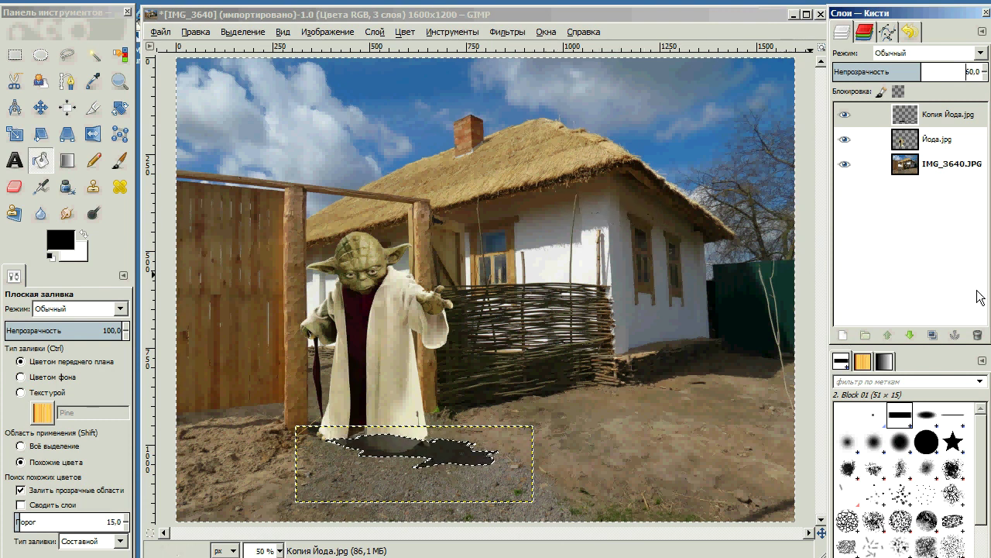
- Lower the shadow layer beneath Yoda, activate the village photo layer, and select none
{"action": "left_click", "coordinate": [911, 335]}
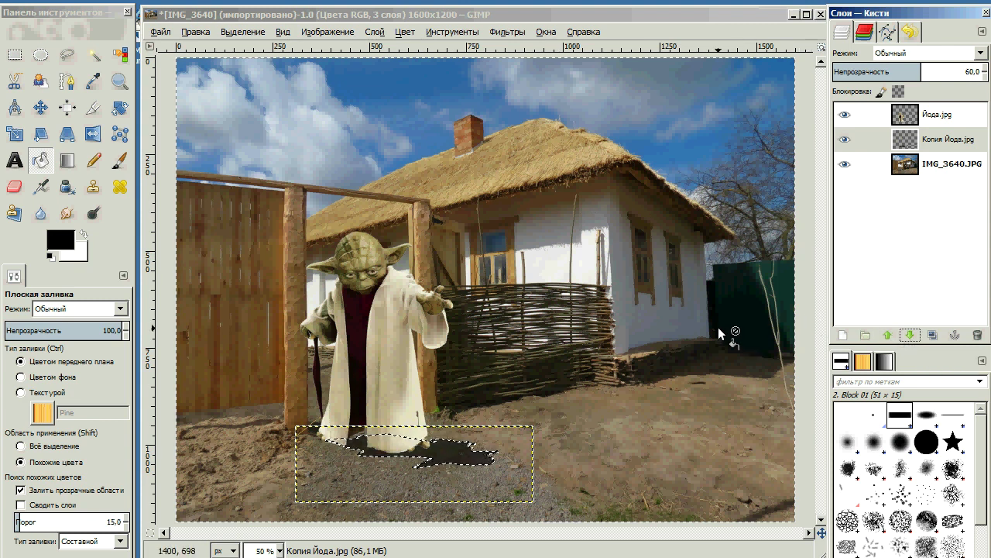
{"action": "left_click", "coordinate": [945, 163]}
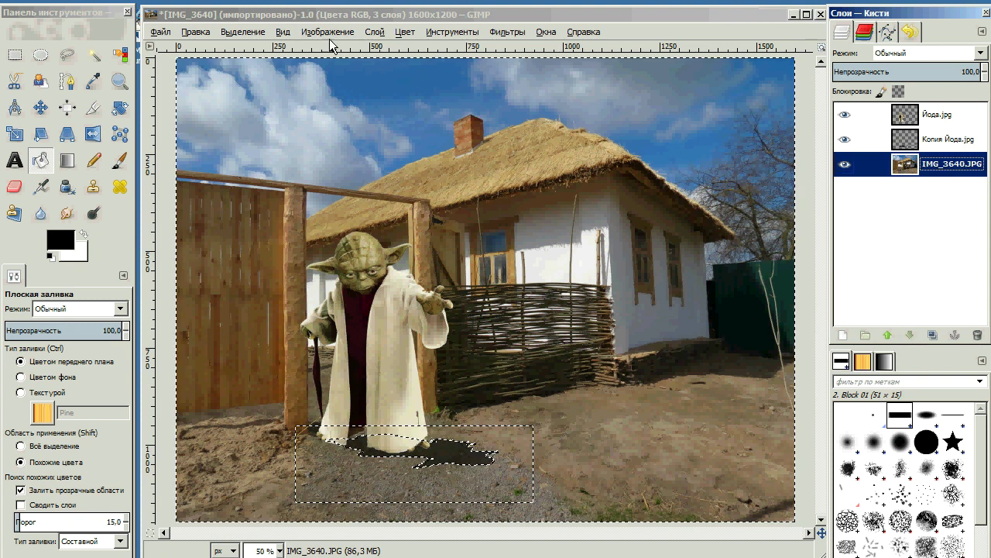
{"action": "left_click", "coordinate": [230, 32]}
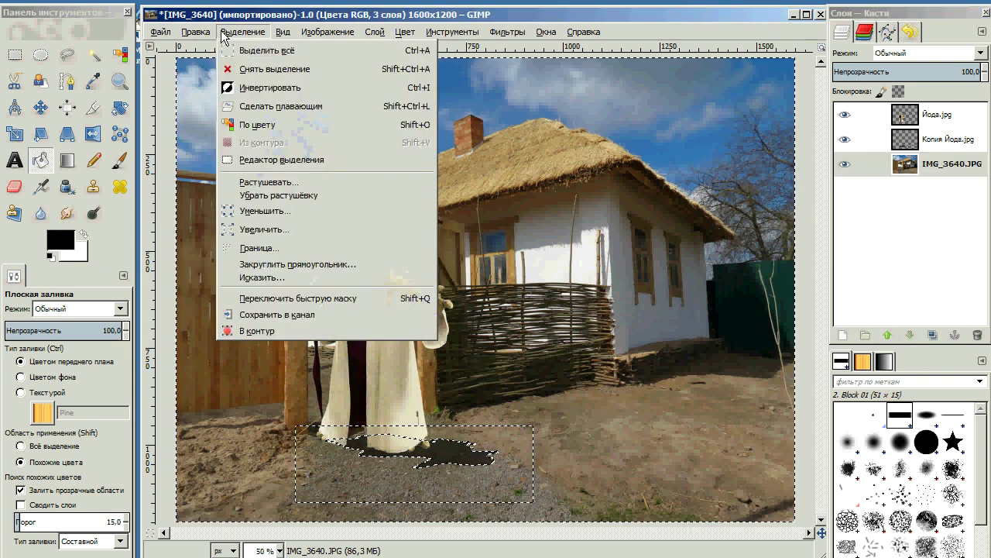
{"action": "left_click", "coordinate": [233, 68]}
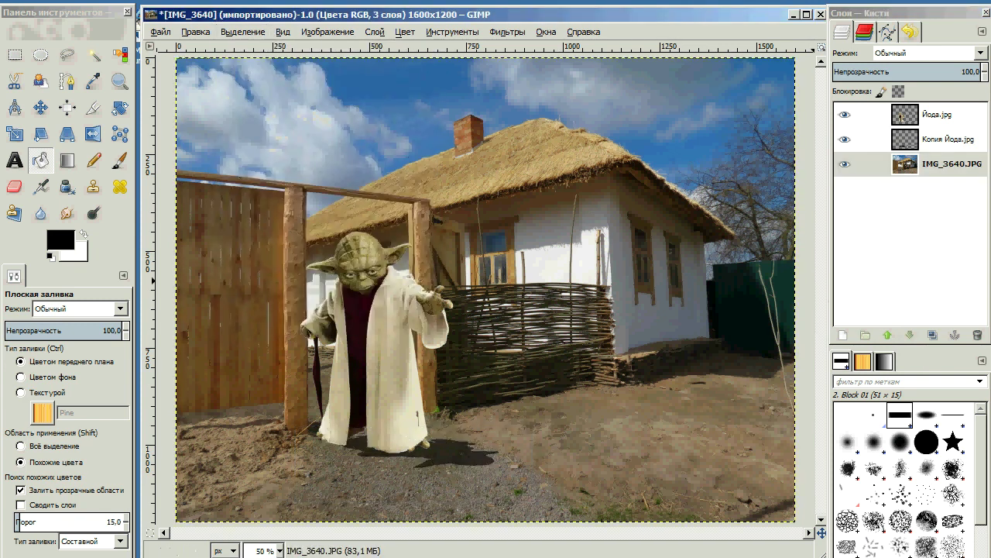